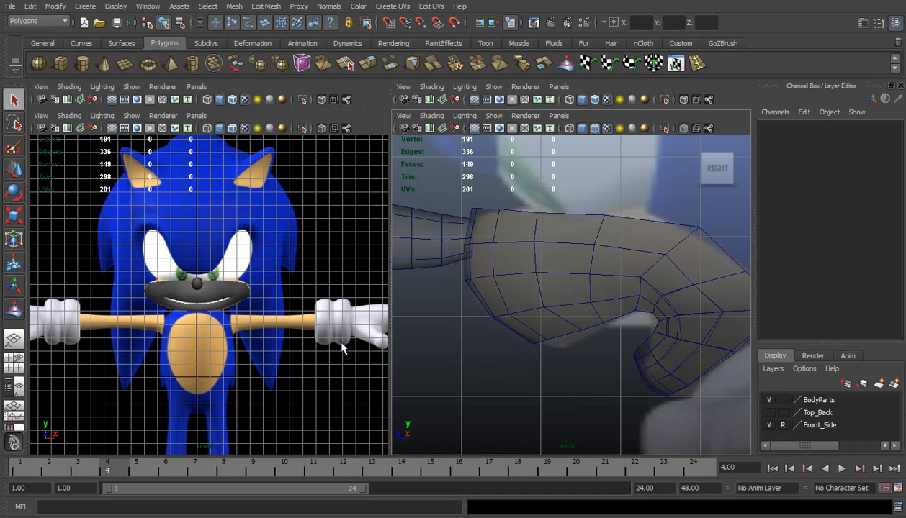
- Add the modelled muzzle geometry to the BodyParts layer and hide that layer
{"action": "left_click", "coordinate": [157, 287]}
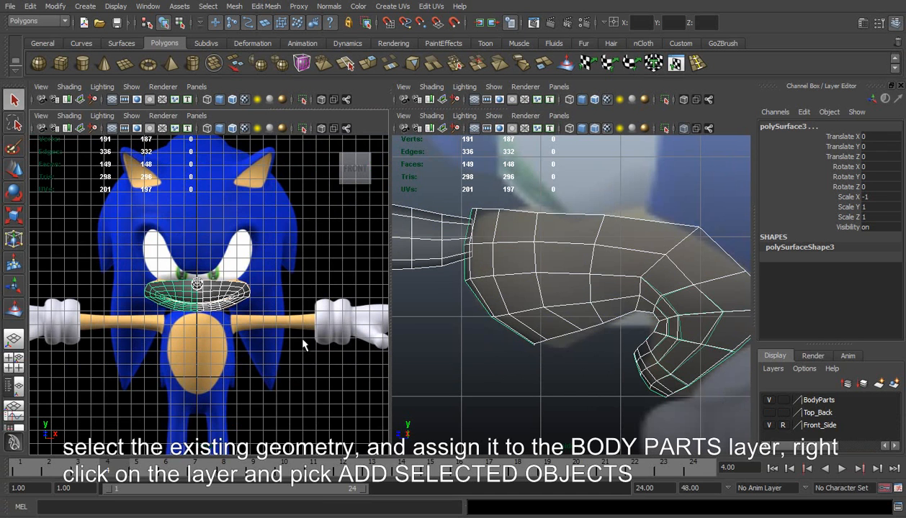
{"action": "left_click", "coordinate": [813, 400]}
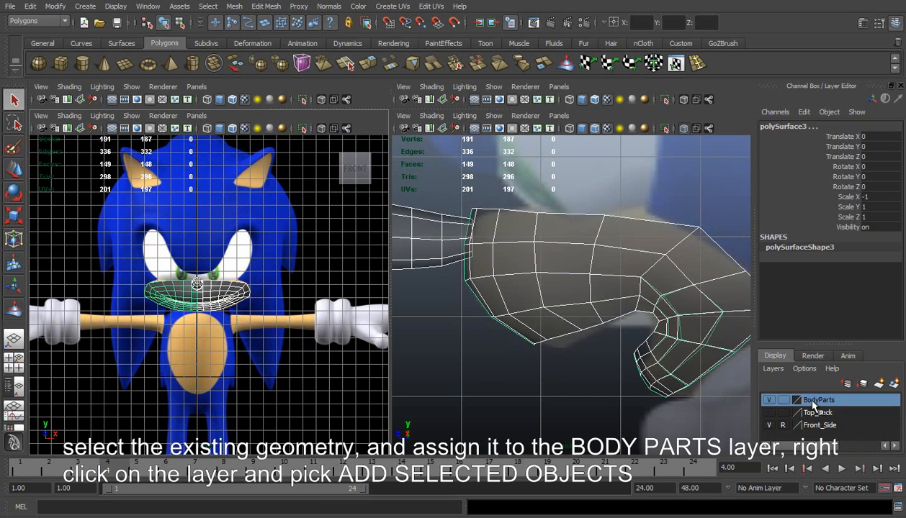
{"action": "right_click", "coordinate": [807, 401]}
{"action": "left_click", "coordinate": [820, 423]}
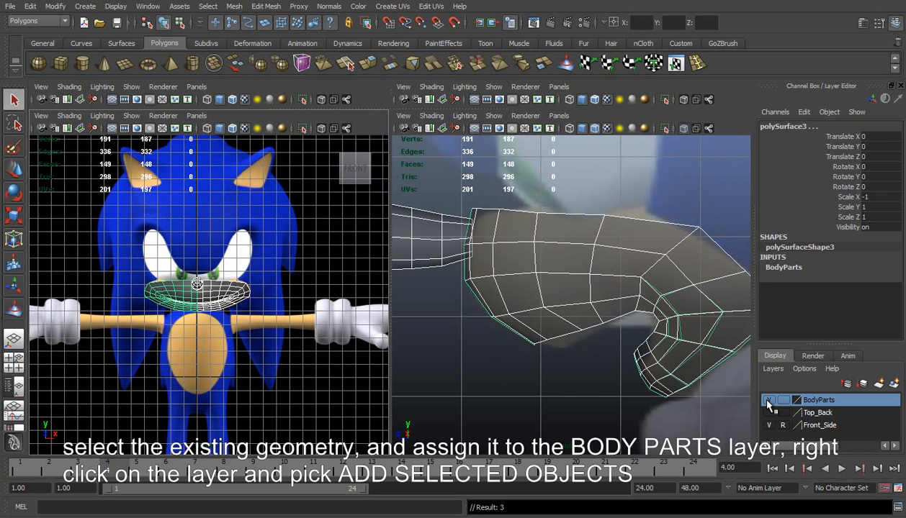
{"action": "left_click", "coordinate": [768, 400]}
- Create a polygon plane and set its Rotate X to 90
{"action": "scroll", "coordinate": [203, 289], "scroll_direction": "up", "scroll_amount": 5}
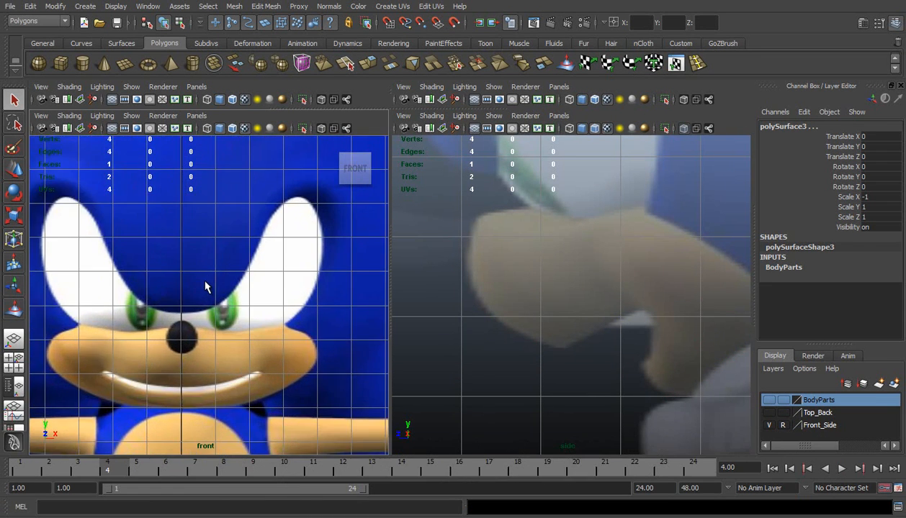
{"action": "scroll", "coordinate": [203, 288], "scroll_direction": "up", "scroll_amount": 3}
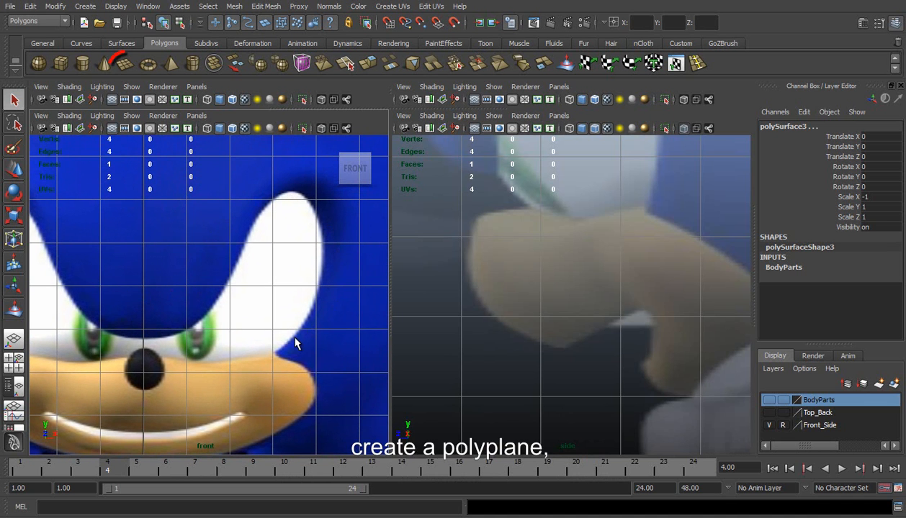
{"action": "left_click", "coordinate": [125, 63]}
{"action": "key", "text": "a"}
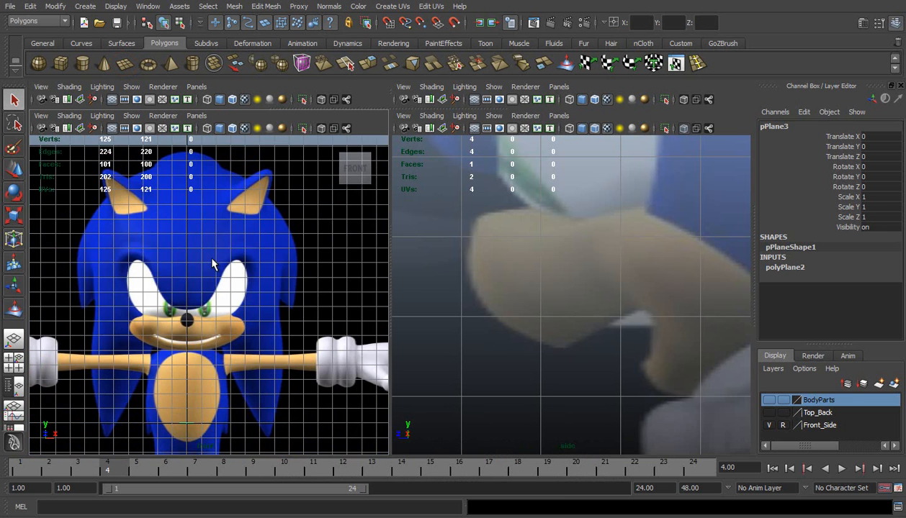
{"action": "left_click", "coordinate": [867, 167]}
{"action": "left_click", "coordinate": [863, 167]}
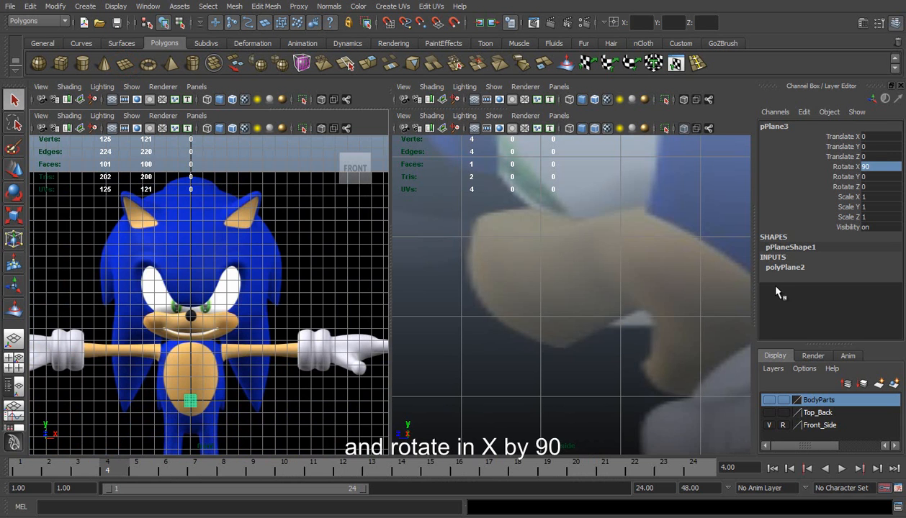
- Set the plane's Subdivisions Width and Subdivisions Height to 1
{"action": "left_click", "coordinate": [791, 268]}
{"action": "left_click_drag", "start_coordinate": [869, 299], "coordinate": [869, 308]}
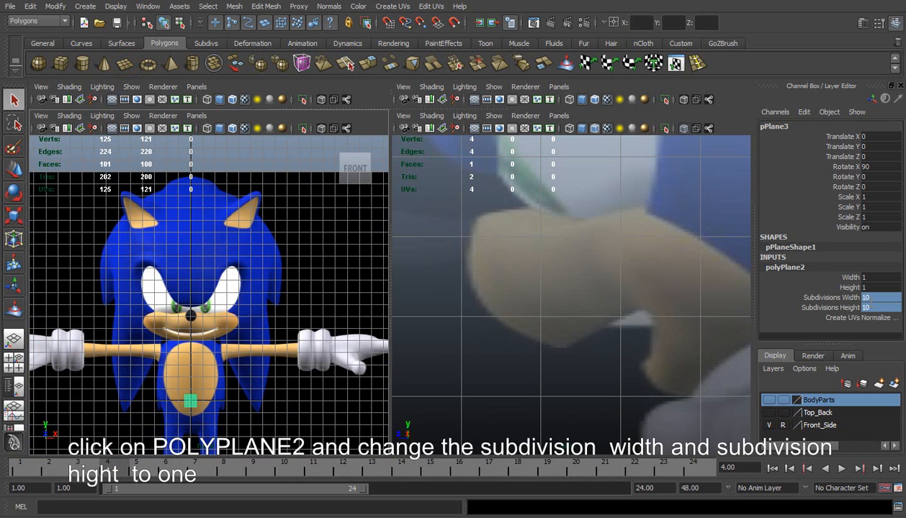
{"action": "type", "text": "1"}
{"action": "key", "text": "Return"}
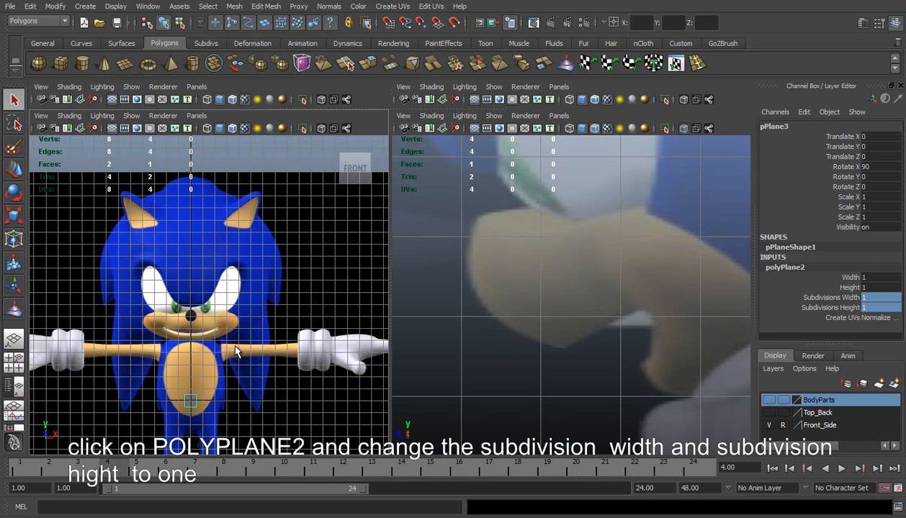
- Move the plane between the eyes and in front of the face, to about 8.247 in Y and 5.527 in Z
{"action": "key", "text": "w"}
{"action": "left_click_drag", "start_coordinate": [190, 395], "coordinate": [186, 340]}
{"action": "scroll", "coordinate": [568, 273], "scroll_direction": "down", "scroll_amount": 8}
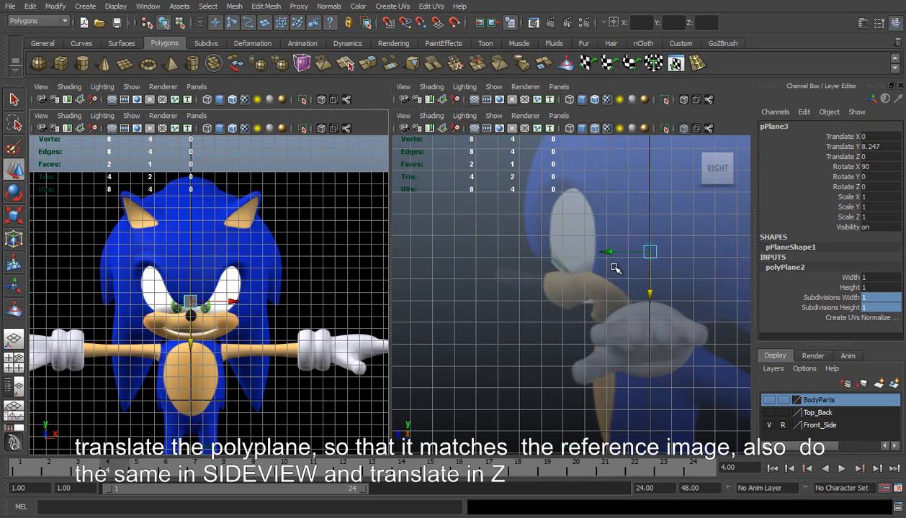
{"action": "left_click_drag", "start_coordinate": [609, 253], "coordinate": [521, 254]}
{"action": "scroll", "coordinate": [538, 255], "scroll_direction": "up", "scroll_amount": 5}
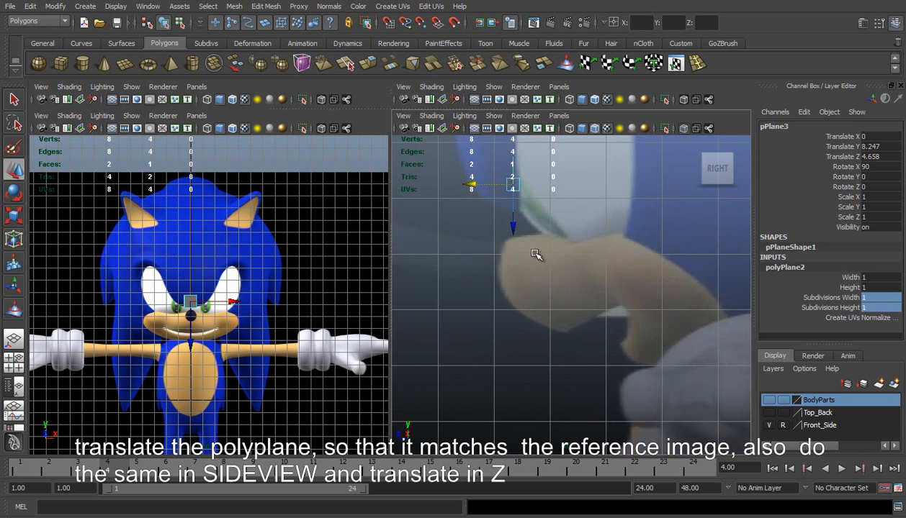
{"action": "scroll", "coordinate": [529, 277], "scroll_direction": "up", "scroll_amount": 2}
{"action": "scroll", "coordinate": [521, 254], "scroll_direction": "up", "scroll_amount": 3}
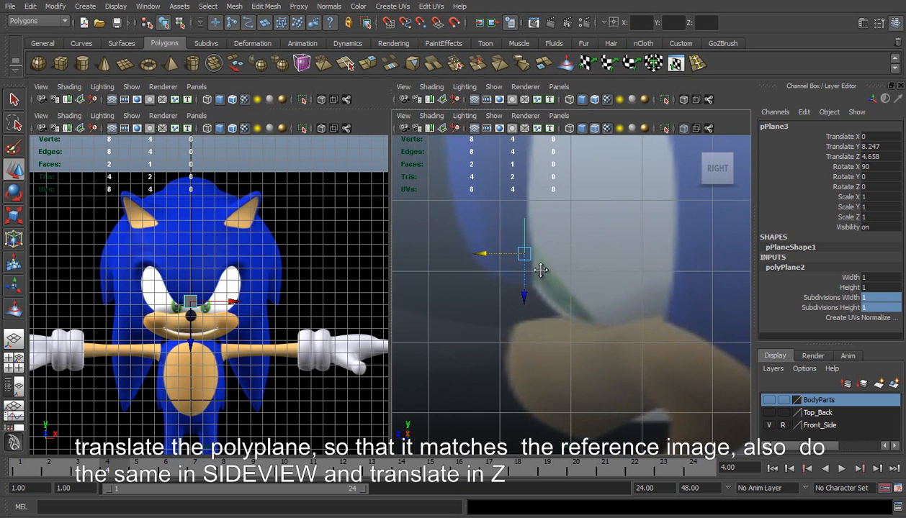
{"action": "left_click_drag", "start_coordinate": [496, 253], "coordinate": [431, 230]}
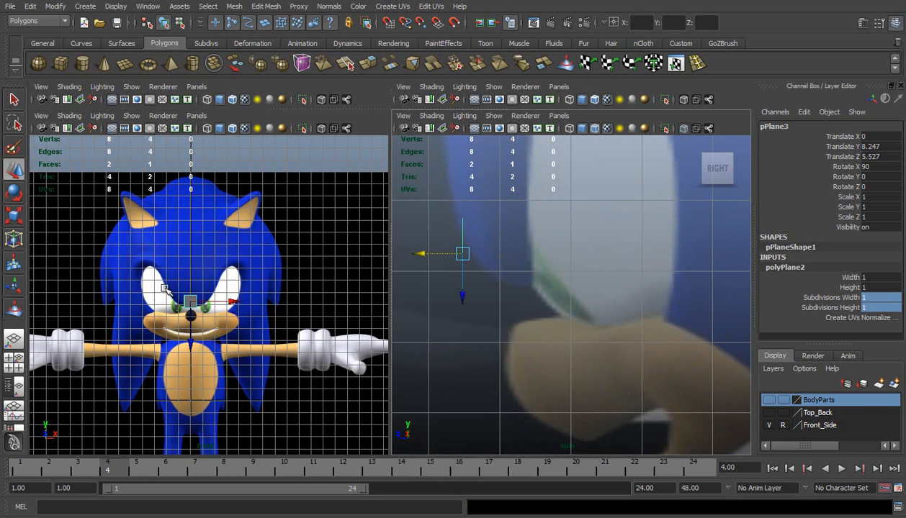
- Snap the plane's two left vertices to the grid's vertical centre line in the front view
{"action": "scroll", "coordinate": [164, 288], "scroll_direction": "up", "scroll_amount": 8}
{"action": "right_click_drag", "start_coordinate": [215, 260], "coordinate": [160, 257]}
{"action": "left_click_drag", "start_coordinate": [150, 227], "coordinate": [191, 336]}
{"action": "key", "text": "x"}
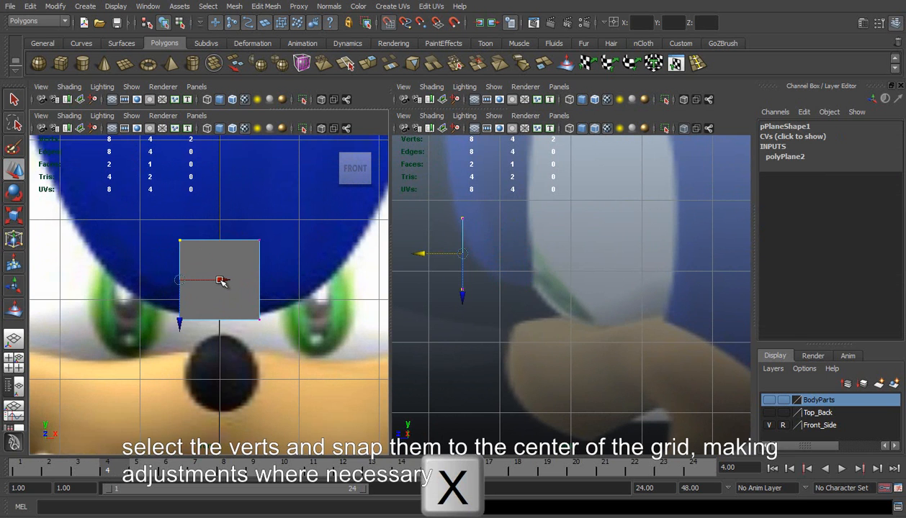
{"action": "left_click_drag", "start_coordinate": [221, 281], "coordinate": [238, 283]}
- Shift the plane's upper and lower vertices vertically to fit the bridge area just above the nose
{"action": "scroll", "coordinate": [238, 282], "scroll_direction": "down", "scroll_amount": 5}
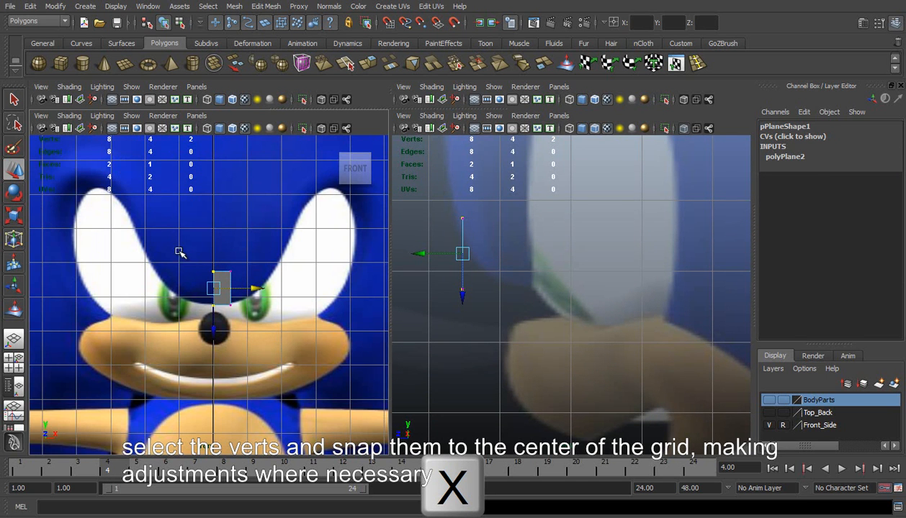
{"action": "left_click_drag", "start_coordinate": [241, 275], "coordinate": [206, 264]}
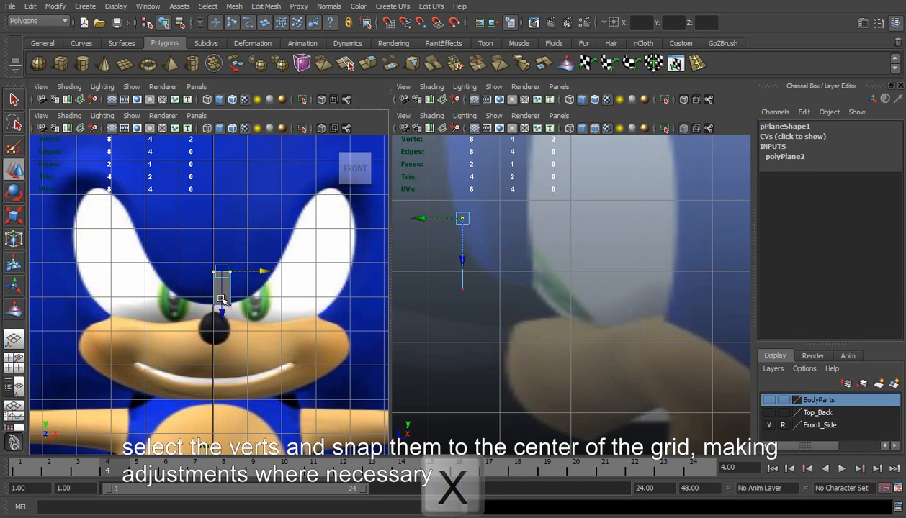
{"action": "left_click_drag", "start_coordinate": [222, 309], "coordinate": [221, 342]}
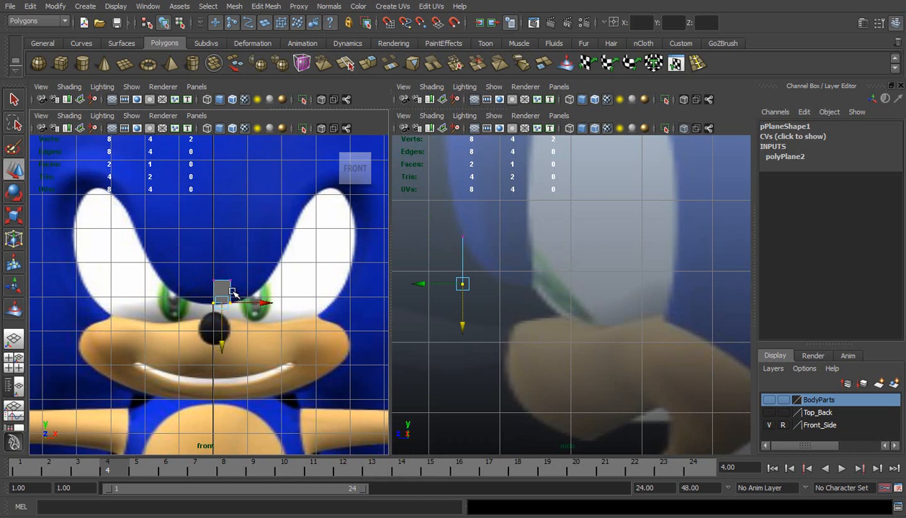
- Extrude the plane's outer edge up to the top of the eye and align it with the eye's top in the side view
{"action": "left_click", "coordinate": [230, 289]}
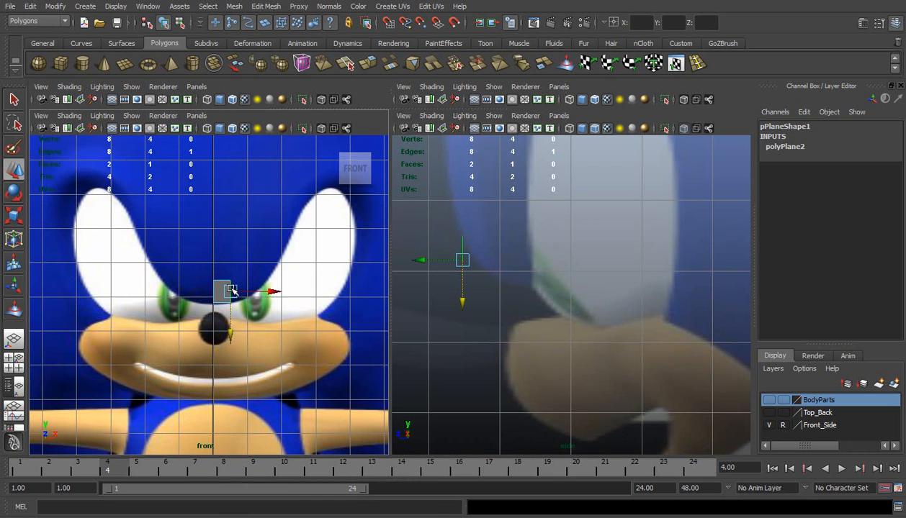
{"action": "key", "text": "ctrl+e"}
{"action": "key", "text": "w"}
{"action": "left_click_drag", "start_coordinate": [231, 291], "coordinate": [325, 175]}
{"action": "middle_click_drag", "start_coordinate": [337, 216], "coordinate": [262, 221], "text": "alt"}
{"action": "scroll", "coordinate": [530, 252], "scroll_direction": "down", "scroll_amount": 5}
{"action": "middle_click_drag", "start_coordinate": [537, 256], "coordinate": [494, 272], "text": "alt"}
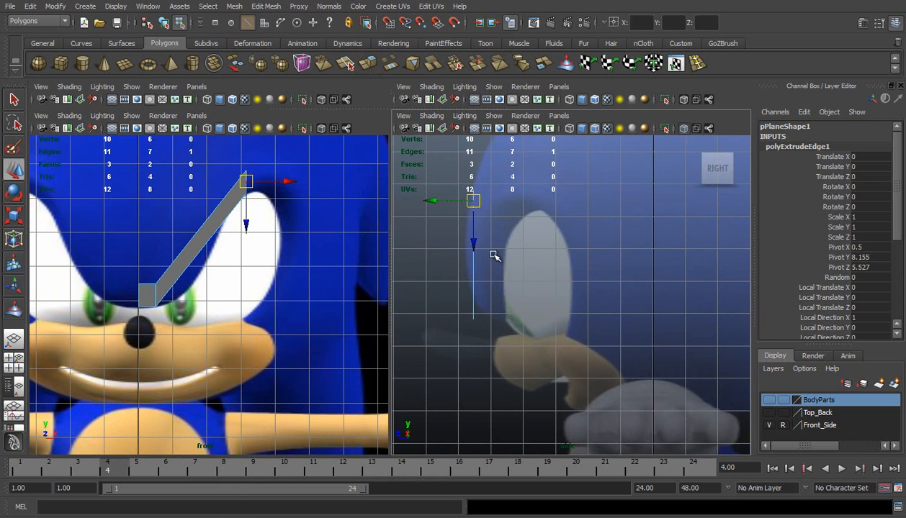
{"action": "left_click_drag", "start_coordinate": [478, 206], "coordinate": [533, 195]}
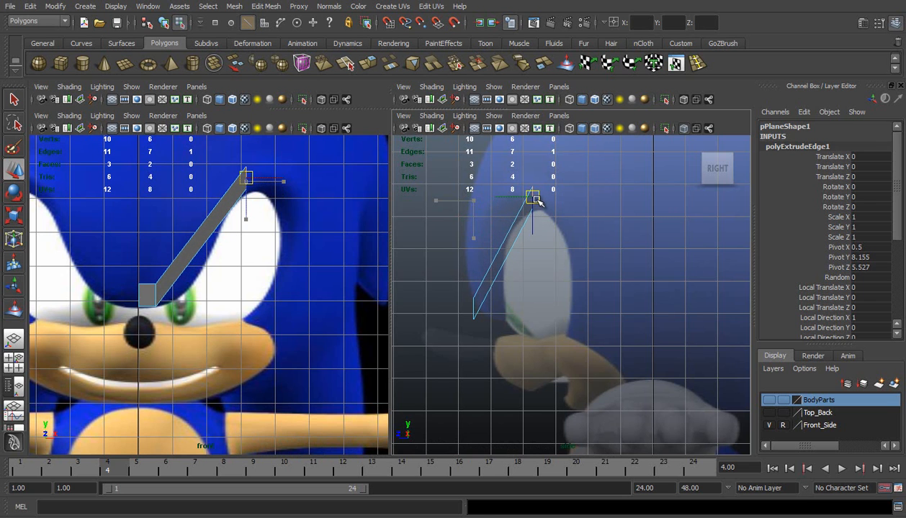
- Extrude the end edge twice more, first to the eye's outer side and then down toward its bottom, matching the side reference
{"action": "key", "text": "g"}
{"action": "left_click_drag", "start_coordinate": [246, 177], "coordinate": [283, 233]}
{"action": "left_click_drag", "start_coordinate": [532, 249], "coordinate": [576, 275]}
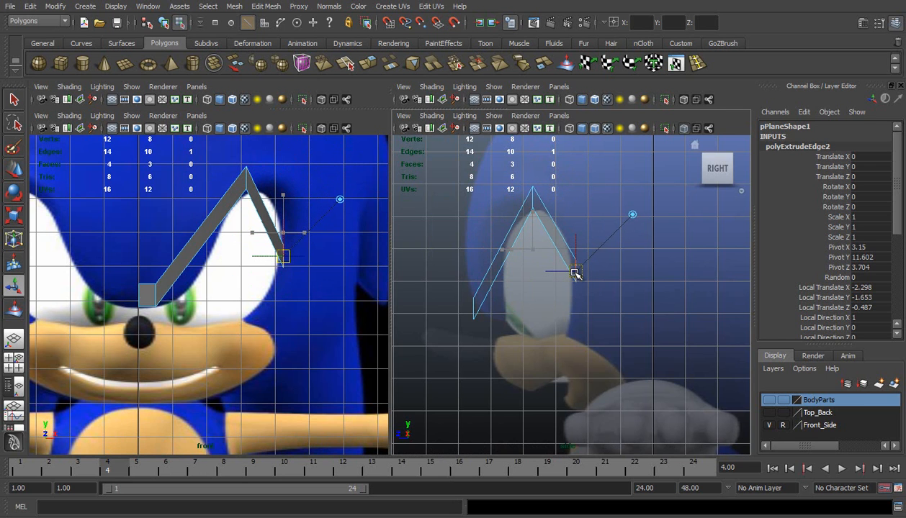
{"action": "key", "text": "g"}
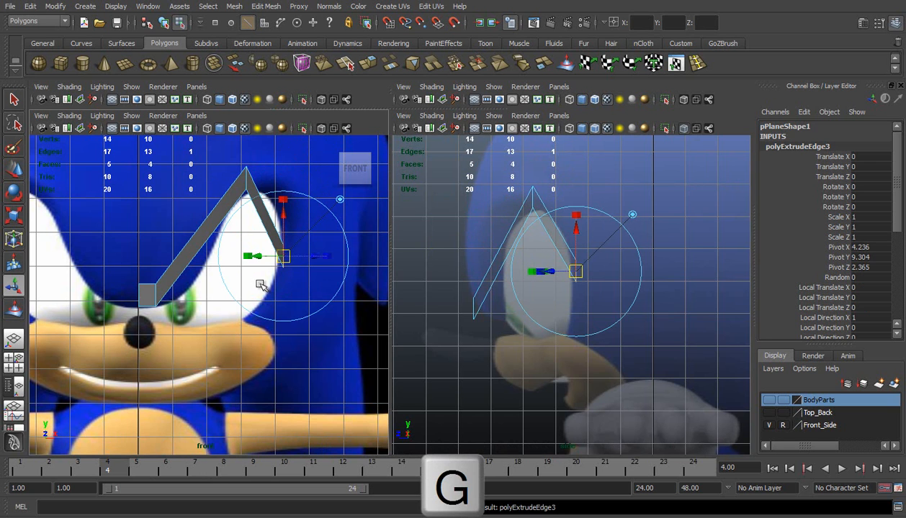
{"action": "left_click_drag", "start_coordinate": [283, 263], "coordinate": [301, 305]}
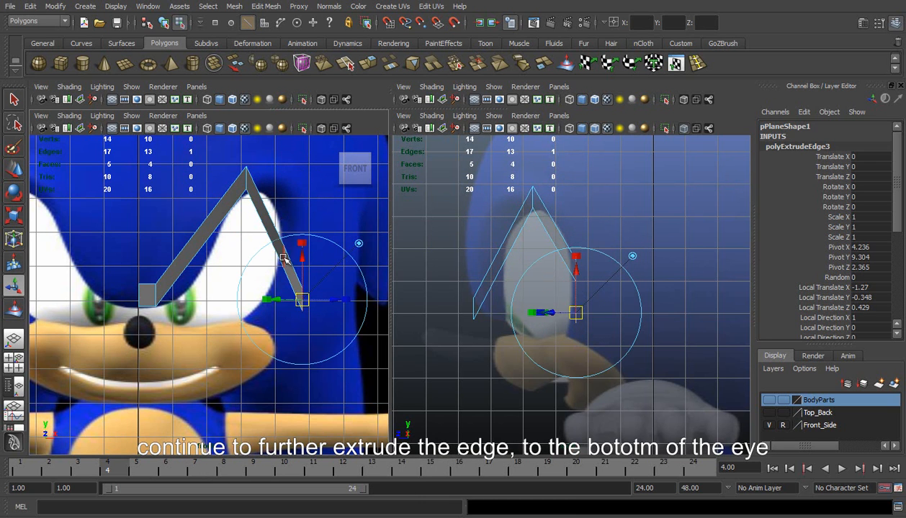
- Rotate the edge at the eye's outer side until it is horizontal in the front view
{"action": "left_click", "coordinate": [283, 259]}
{"action": "key", "text": "e"}
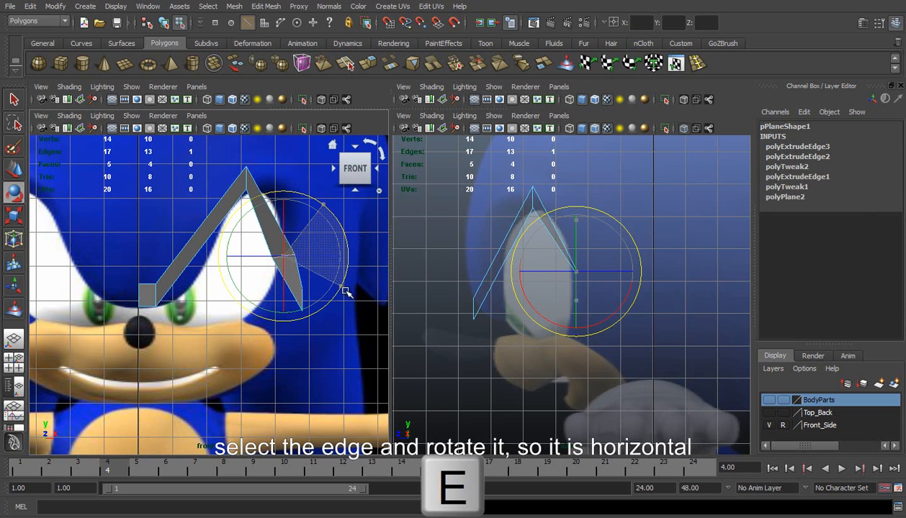
{"action": "left_click", "coordinate": [320, 335]}
- Move the two end vertices of the strip to the eye's lower outer corner in the front view
{"action": "right_click_drag", "start_coordinate": [296, 282], "coordinate": [272, 288]}
{"action": "left_click_drag", "start_coordinate": [320, 304], "coordinate": [322, 302]}
{"action": "left_click_drag", "start_coordinate": [339, 247], "coordinate": [247, 319]}
{"action": "key", "text": "w"}
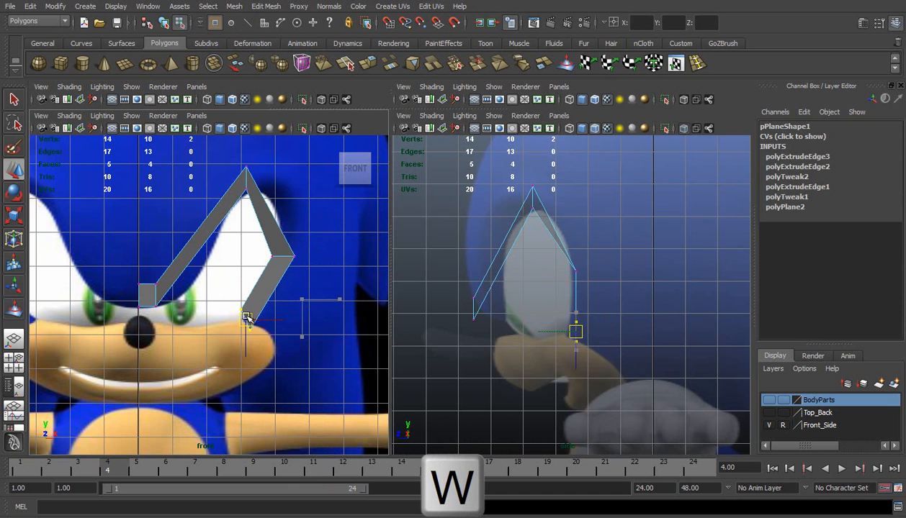
- Fit the outer-side vertices and the end vertices of the strip to the eye outline in the front view
{"action": "right_click", "coordinate": [281, 253]}
{"action": "left_click_drag", "start_coordinate": [271, 244], "coordinate": [295, 268]}
{"action": "left_click_drag", "start_coordinate": [261, 335], "coordinate": [242, 321]}
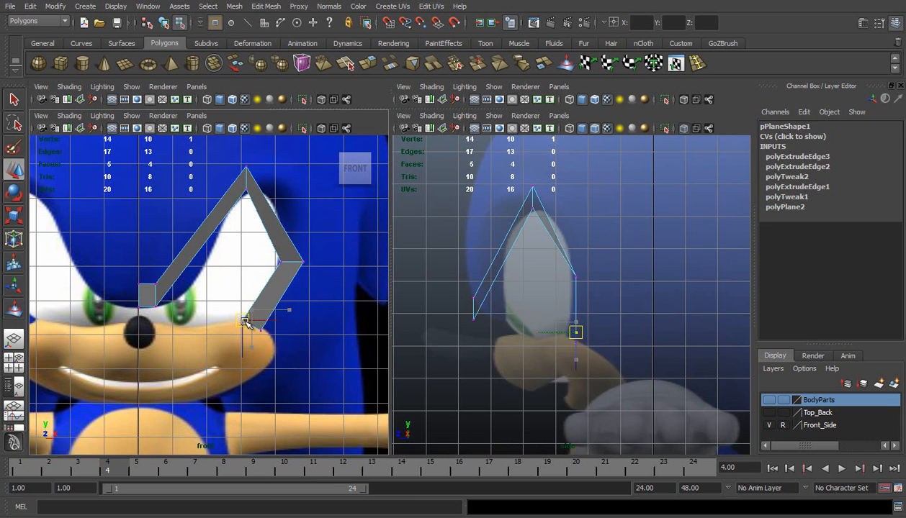
- Adjust the strip's outer-side and end vertices in the side view so the band wraps behind the eye
{"action": "left_click", "coordinate": [574, 279]}
{"action": "left_click_drag", "start_coordinate": [579, 278], "coordinate": [599, 282]}
{"action": "left_click", "coordinate": [576, 336]}
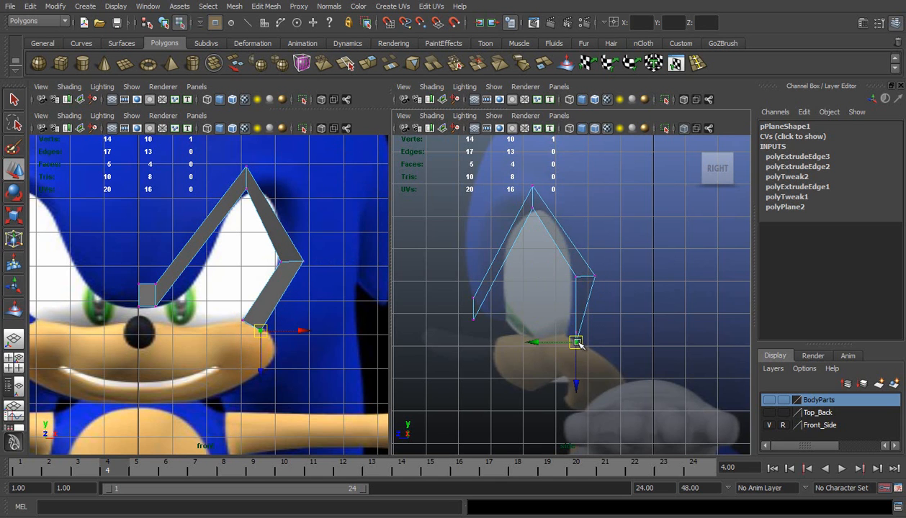
{"action": "mouse_move", "coordinate": [577, 337]}
{"action": "left_mouse_down"}
{"action": "mouse_move", "coordinate": [593, 352]}
{"action": "mouse_move", "coordinate": [567, 337]}
{"action": "mouse_move", "coordinate": [585, 347]}
{"action": "left_mouse_up"}
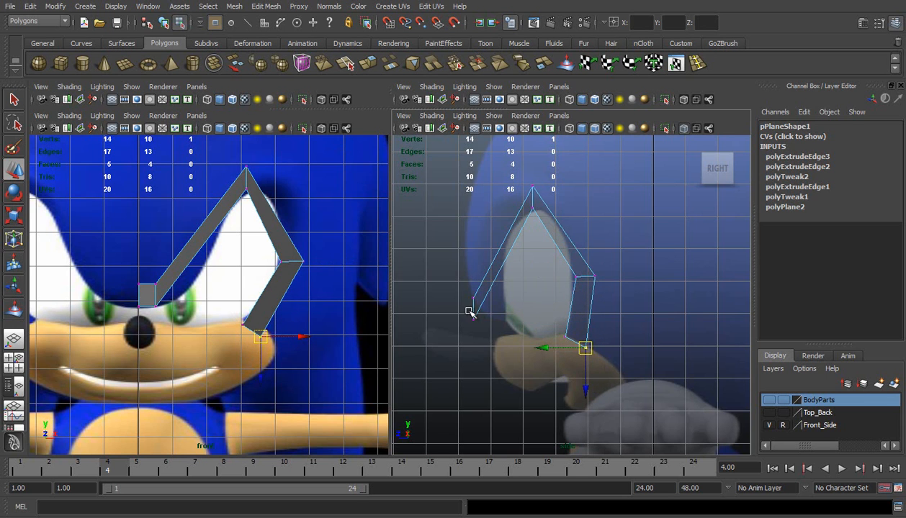
- Move the nose-bridge vertices back toward the eye in the side view and reposition the strip's topmost vertex slightly higher
{"action": "left_click_drag", "start_coordinate": [459, 288], "coordinate": [484, 325]}
{"action": "left_click_drag", "start_coordinate": [435, 309], "coordinate": [463, 314]}
{"action": "left_click_drag", "start_coordinate": [233, 181], "coordinate": [254, 165]}
- Insert an edge loop across the long strip above the eye and move it down to follow the eye's inner curve
{"action": "middle_click_drag", "start_coordinate": [220, 226], "coordinate": [240, 231], "text": "alt"}
{"action": "scroll", "coordinate": [240, 231], "scroll_direction": "up", "scroll_amount": 2}
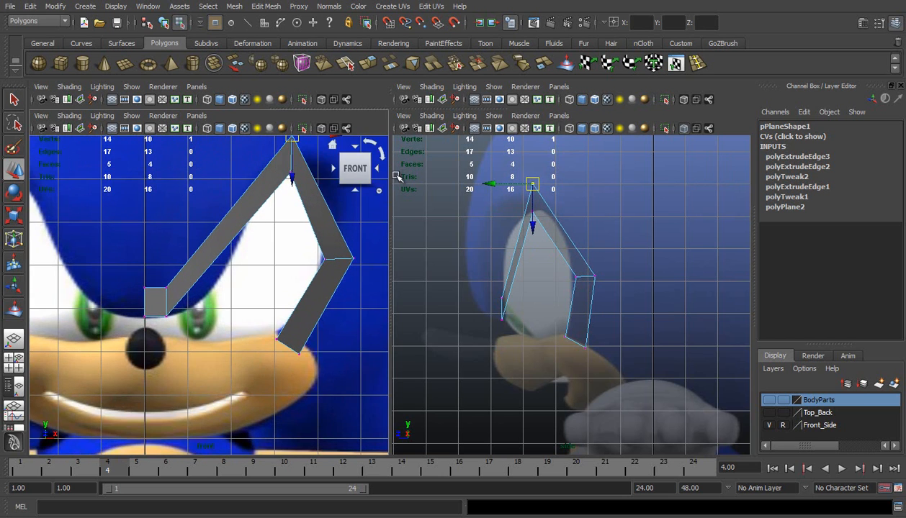
{"action": "left_click", "coordinate": [696, 64]}
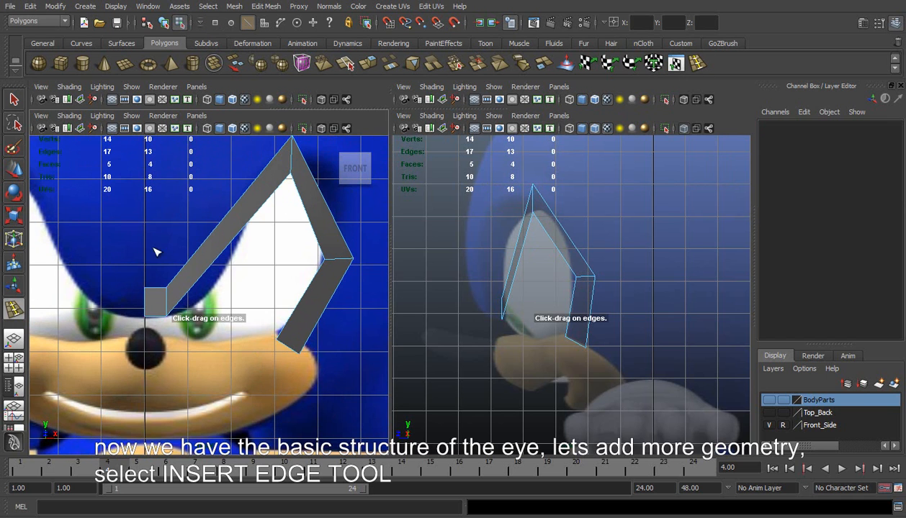
{"action": "left_click_drag", "start_coordinate": [205, 274], "coordinate": [207, 272]}
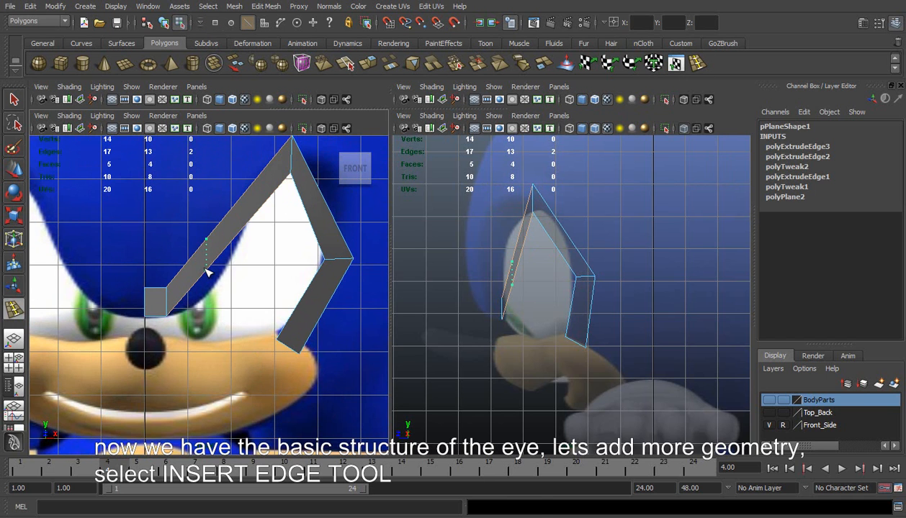
{"action": "key", "text": "w"}
{"action": "left_click_drag", "start_coordinate": [511, 273], "coordinate": [503, 269]}
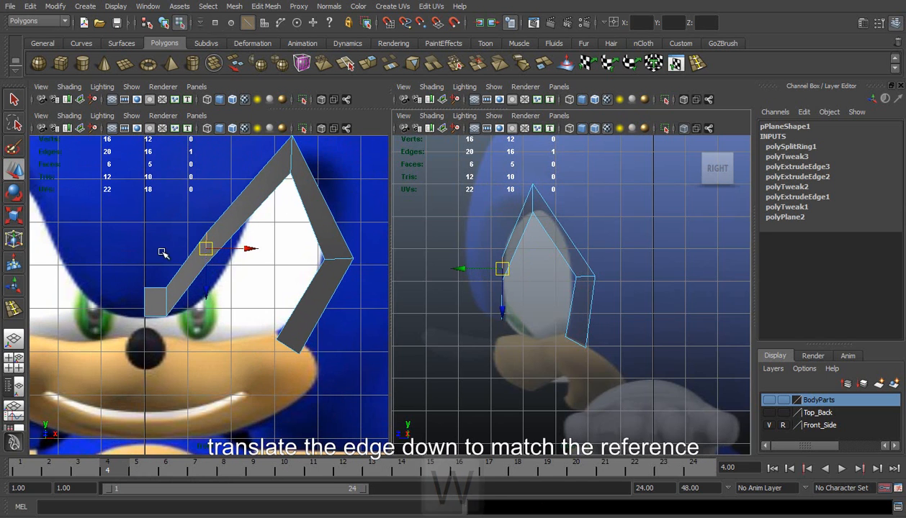
{"action": "left_click_drag", "start_coordinate": [207, 250], "coordinate": [203, 288]}
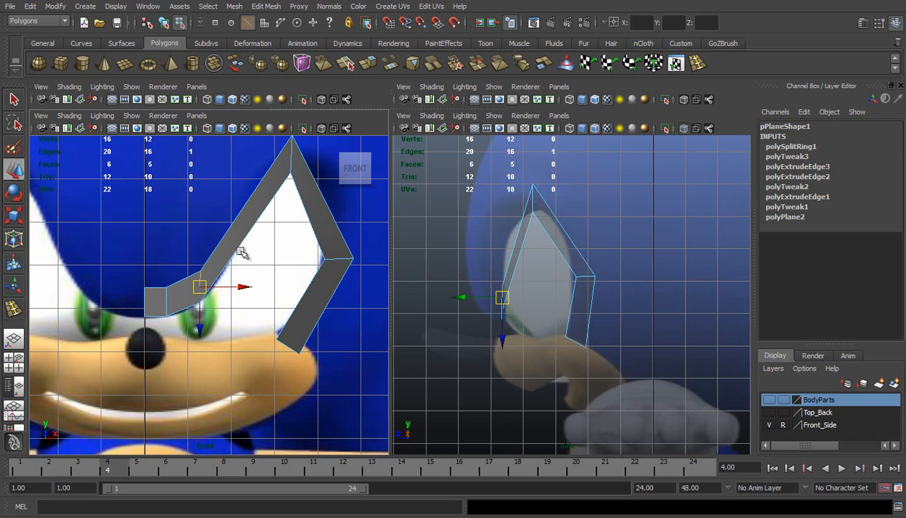
- Insert a second edge loop higher on the same strip, and move and rotate it to match the eye's curve
{"action": "left_click", "coordinate": [697, 63]}
{"action": "left_click_drag", "start_coordinate": [245, 213], "coordinate": [244, 214]}
{"action": "key", "text": "w"}
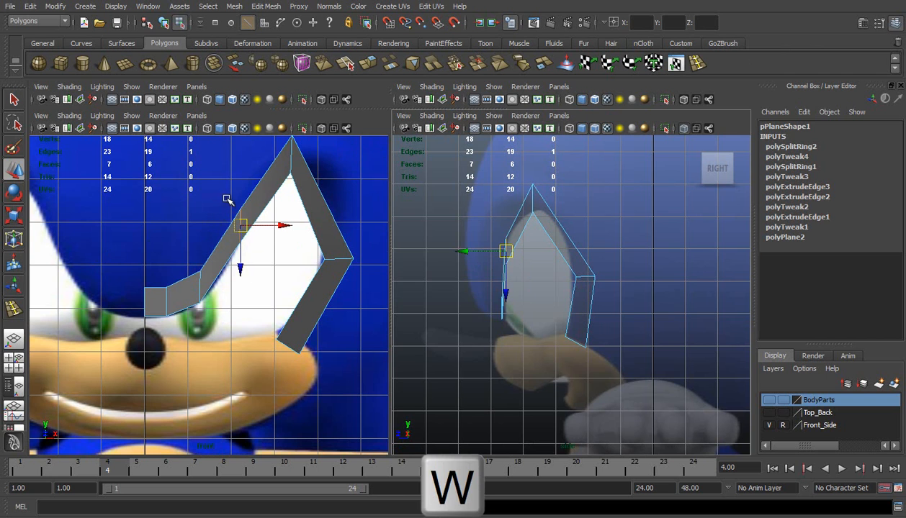
{"action": "left_click_drag", "start_coordinate": [240, 226], "coordinate": [268, 206]}
{"action": "key", "text": "e"}
- Move the inner and outer vertices of the edge loops above the eye in the front view to follow the eye's inner curve
{"action": "right_click_drag", "start_coordinate": [267, 173], "coordinate": [207, 193]}
{"action": "left_click", "coordinate": [227, 238]}
{"action": "key", "text": "w"}
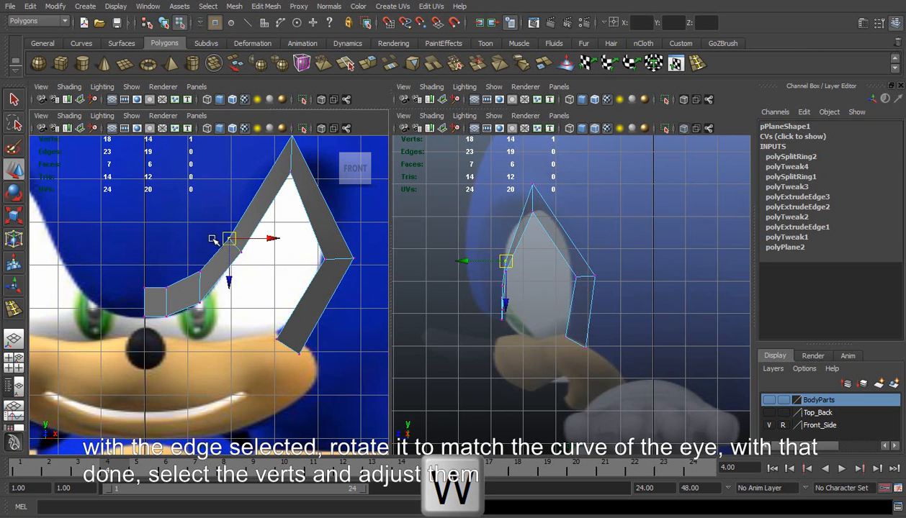
{"action": "left_click_drag", "start_coordinate": [227, 239], "coordinate": [201, 275]}
{"action": "left_click_drag", "start_coordinate": [245, 255], "coordinate": [223, 243]}
- Shift the upper loop's outer vertex and the nose bridge's upper vertices slightly forward in the side view
{"action": "scroll", "coordinate": [504, 241], "scroll_direction": "up", "scroll_amount": 5}
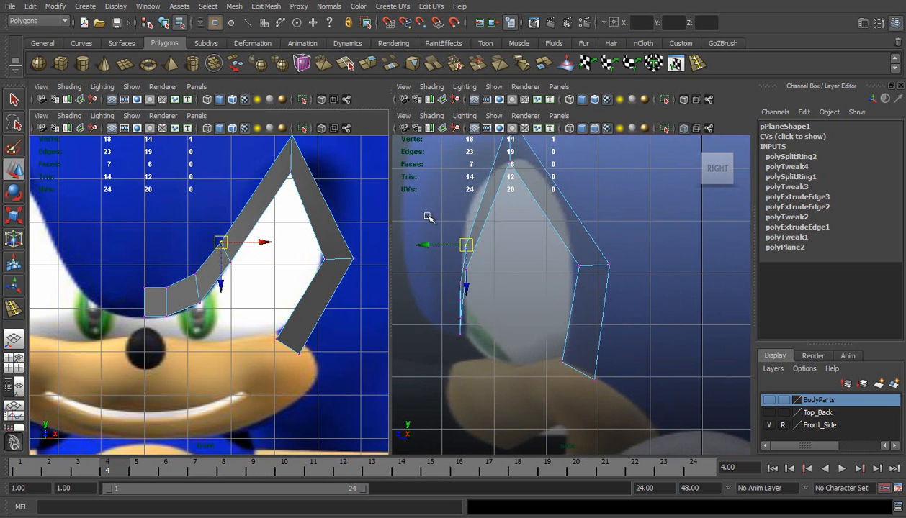
{"action": "left_click_drag", "start_coordinate": [467, 247], "coordinate": [461, 243]}
{"action": "mouse_move", "coordinate": [462, 291]}
{"action": "left_mouse_down"}
{"action": "mouse_move", "coordinate": [457, 281]}
{"action": "mouse_move", "coordinate": [455, 299]}
{"action": "left_mouse_up"}
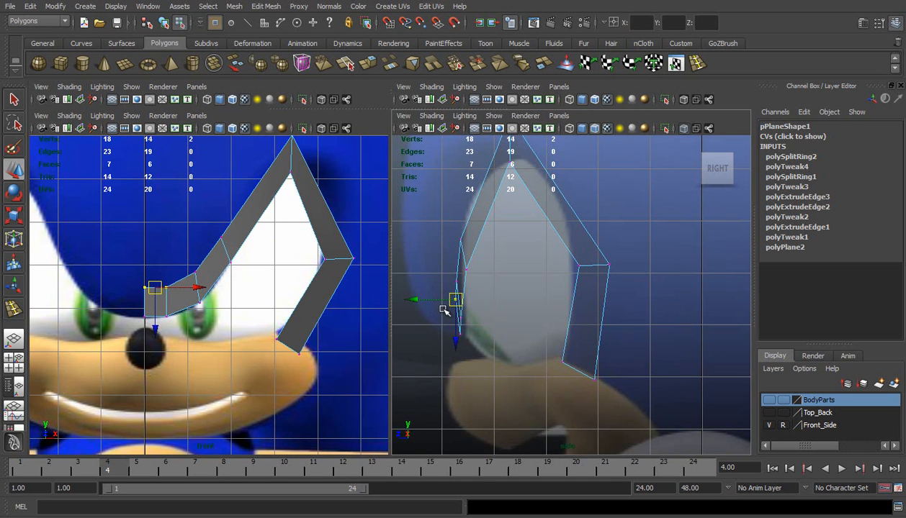
{"action": "left_click", "coordinate": [515, 287]}
- Select the lower loop's two vertices in the perspective view and examine the strip's curvature from below and above
{"action": "left_click", "coordinate": [13, 337]}
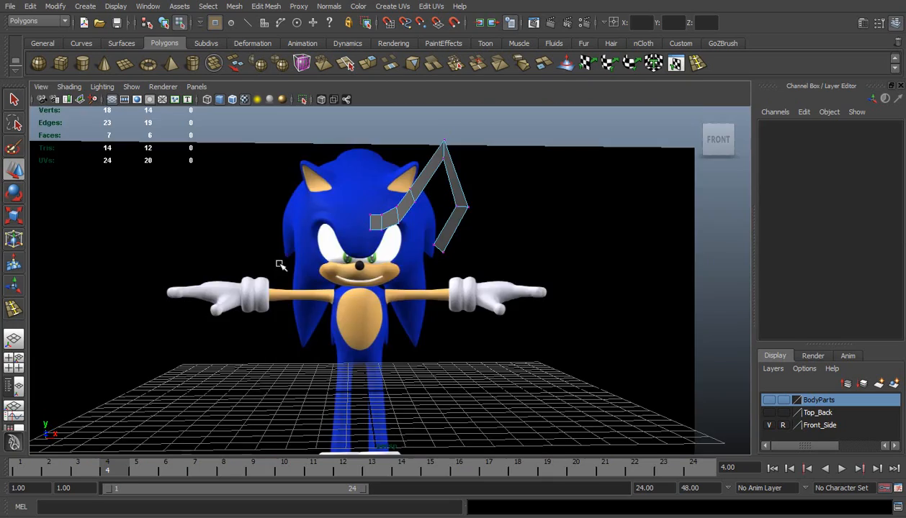
{"action": "left_click_drag", "start_coordinate": [376, 226], "coordinate": [402, 262], "text": "alt"}
{"action": "left_click_drag", "start_coordinate": [369, 229], "coordinate": [389, 263]}
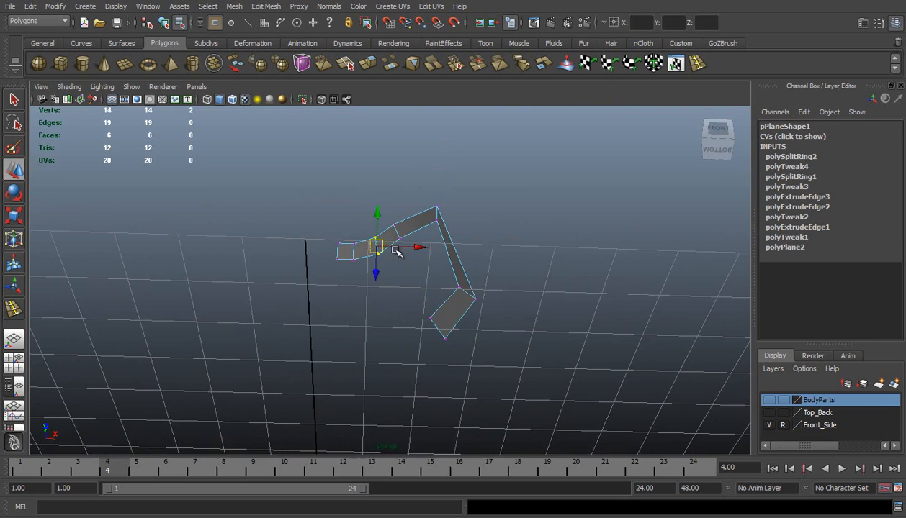
{"action": "key", "text": "f"}
{"action": "left_click_drag", "start_coordinate": [448, 242], "coordinate": [334, 289], "text": "alt"}
{"action": "mouse_move", "coordinate": [493, 294]}
{"action": "left_mouse_down", "text": "alt"}
{"action": "mouse_move", "coordinate": [479, 307]}
{"action": "mouse_move", "coordinate": [494, 307]}
{"action": "mouse_move", "coordinate": [477, 289]}
{"action": "left_mouse_up", "text": "alt"}
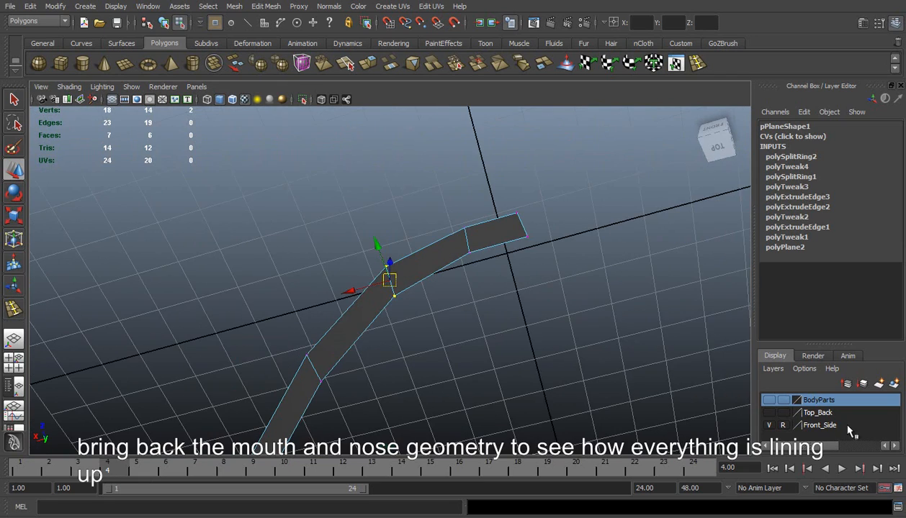
- Show the BodyParts layer and compare the eye strip's alignment with the mouth and nose geometry
{"action": "left_click", "coordinate": [769, 400]}
{"action": "left_click_drag", "start_coordinate": [530, 317], "coordinate": [692, 192], "text": "alt"}
{"action": "key", "text": "alt+b"}
{"action": "key", "text": "alt+b"}
{"action": "left_click_drag", "start_coordinate": [527, 239], "coordinate": [337, 275], "text": "alt"}
{"action": "key", "text": "alt+b"}
{"action": "left_click_drag", "start_coordinate": [367, 325], "coordinate": [330, 306], "text": "alt"}
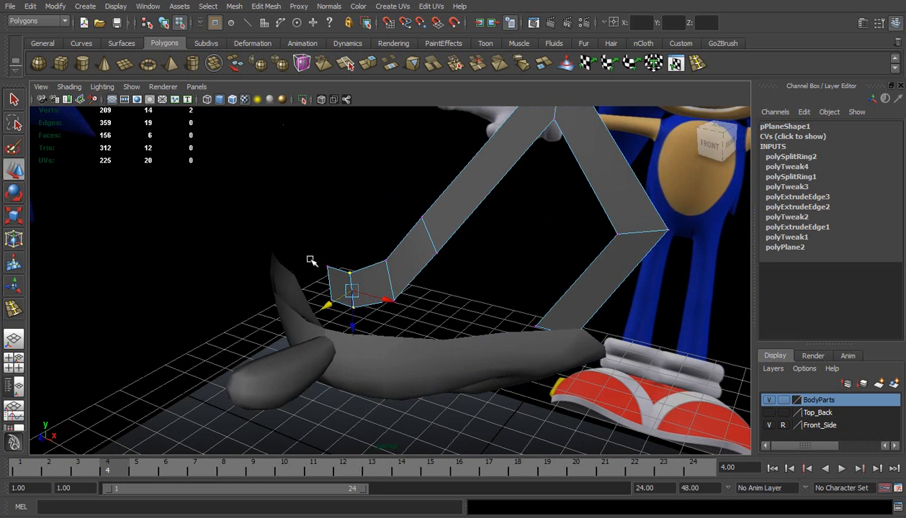
- Move the strip's centre end vertices and the lower loop's vertex forward to round the strip along the mouth geometry
{"action": "left_click_drag", "start_coordinate": [311, 260], "coordinate": [338, 315]}
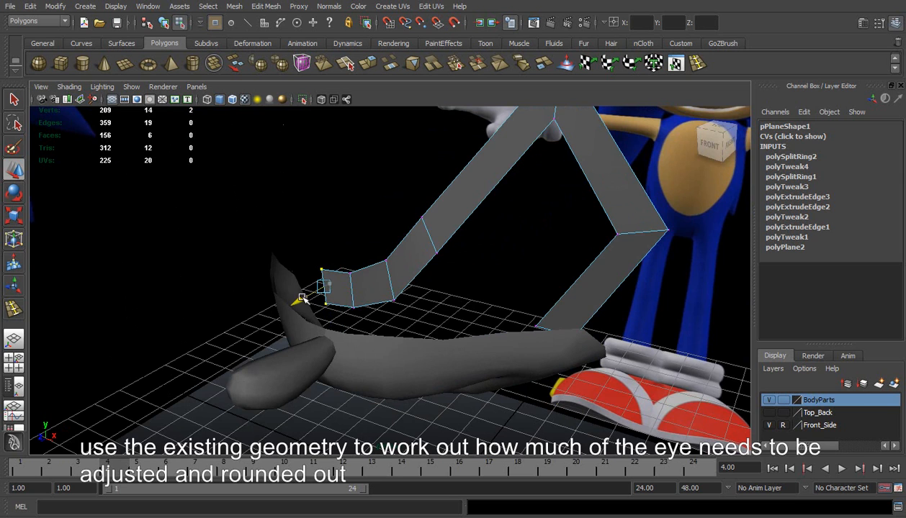
{"action": "key", "text": "alt+b"}
{"action": "mouse_move", "coordinate": [353, 271]}
{"action": "left_mouse_down", "text": "alt"}
{"action": "mouse_move", "coordinate": [416, 285]}
{"action": "mouse_move", "coordinate": [428, 311]}
{"action": "mouse_move", "coordinate": [364, 260]}
{"action": "left_mouse_up", "text": "alt"}
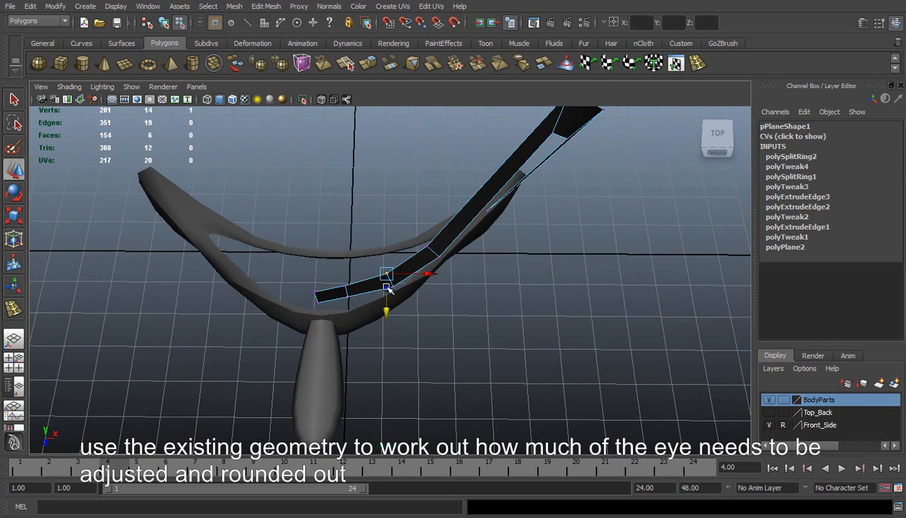
- Move the upper loop's vertices forward in the perspective view to continue rounding the strip around the eye
{"action": "left_click", "coordinate": [426, 246]}
{"action": "left_click_drag", "start_coordinate": [431, 280], "coordinate": [296, 210]}
{"action": "scroll", "coordinate": [430, 278], "scroll_direction": "down", "scroll_amount": 3}
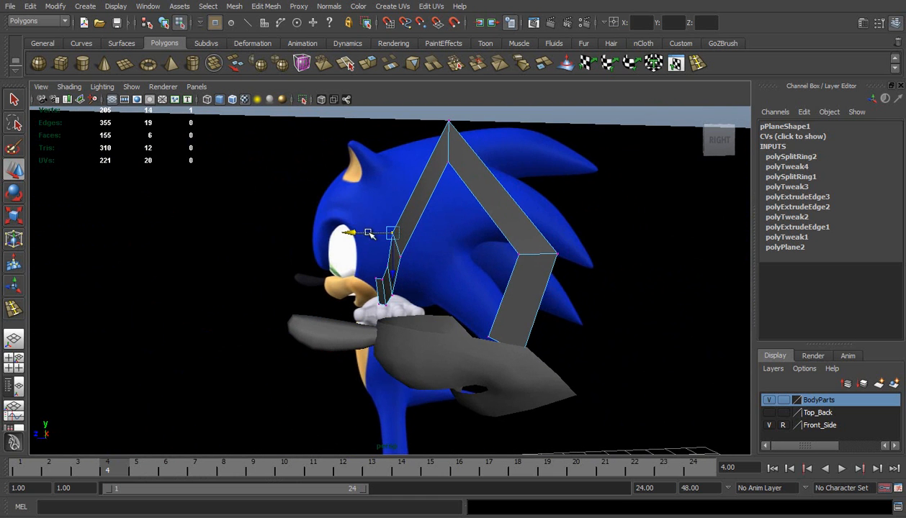
{"action": "scroll", "coordinate": [392, 261], "scroll_direction": "up", "scroll_amount": 3}
{"action": "left_click_drag", "start_coordinate": [378, 284], "coordinate": [414, 308], "text": "alt"}
{"action": "mouse_move", "coordinate": [352, 277]}
{"action": "left_mouse_down"}
{"action": "mouse_move", "coordinate": [333, 275]}
{"action": "mouse_move", "coordinate": [345, 275]}
{"action": "left_mouse_up"}
{"action": "left_click", "coordinate": [468, 285]}
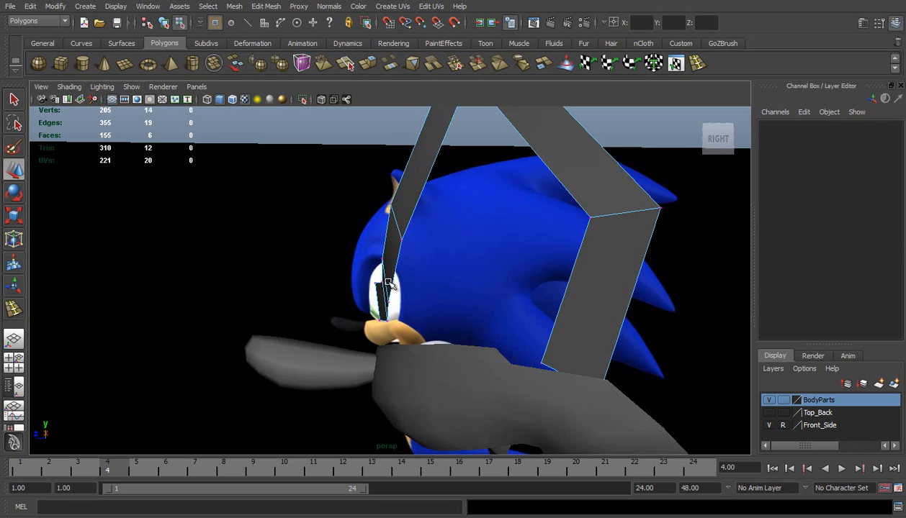
- Select the upper and lower vertices at the strip's nose-bridge end and move them slightly forward
{"action": "left_click", "coordinate": [376, 281]}
{"action": "left_click", "coordinate": [382, 321]}
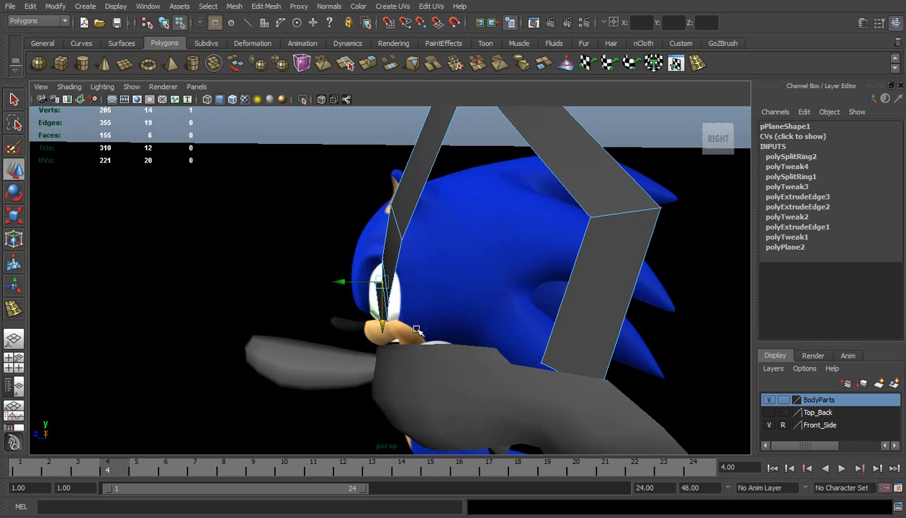
{"action": "left_click", "coordinate": [383, 320], "text": "shift"}
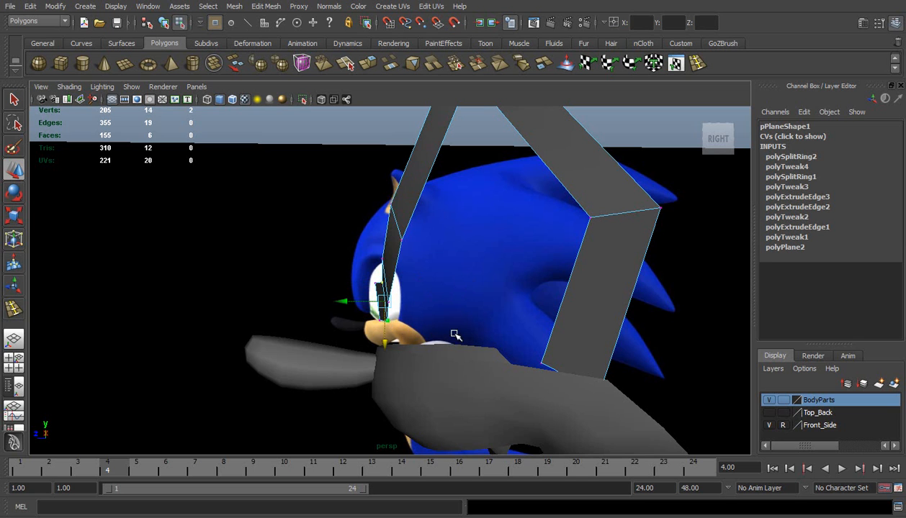
{"action": "left_click", "coordinate": [341, 301]}
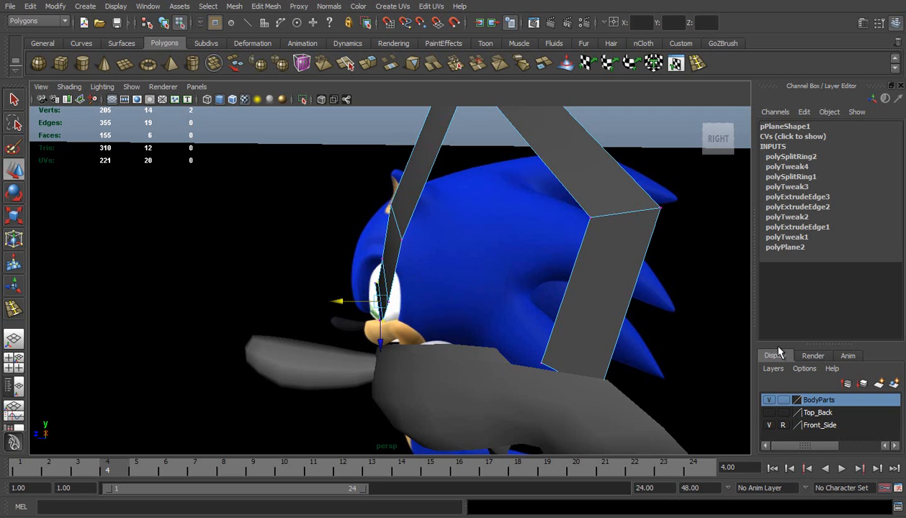
- Hide the BodyParts layer and switch to the side view of the eye strip
{"action": "left_click", "coordinate": [768, 400]}
{"action": "left_click_drag", "start_coordinate": [389, 209], "coordinate": [449, 196], "text": "alt"}
{"action": "mouse_move", "coordinate": [449, 196]}
{"action": "right_mouse_down"}
{"action": "mouse_move", "coordinate": [442, 182]}
{"action": "mouse_move", "coordinate": [452, 186]}
{"action": "right_mouse_up"}
{"action": "key", "text": "space"}
{"action": "left_click_drag", "start_coordinate": [453, 185], "coordinate": [512, 178]}
{"action": "mouse_move", "coordinate": [512, 179]}
{"action": "right_mouse_down", "text": "alt"}
{"action": "mouse_move", "coordinate": [360, 195]}
{"action": "mouse_move", "coordinate": [336, 208]}
{"action": "right_mouse_up", "text": "alt"}
- Turn on Wireframe on Shaded for the eye strip in the side view
{"action": "left_click", "coordinate": [67, 87]}
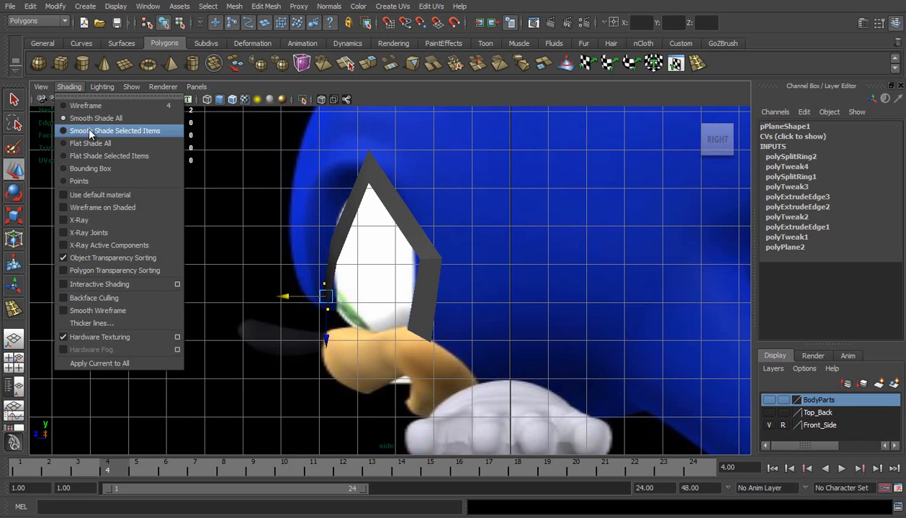
{"action": "left_click", "coordinate": [107, 192]}
{"action": "middle_click_drag", "start_coordinate": [359, 289], "coordinate": [411, 314], "text": "alt"}
{"action": "scroll", "coordinate": [411, 314], "scroll_direction": "up", "scroll_amount": 1}
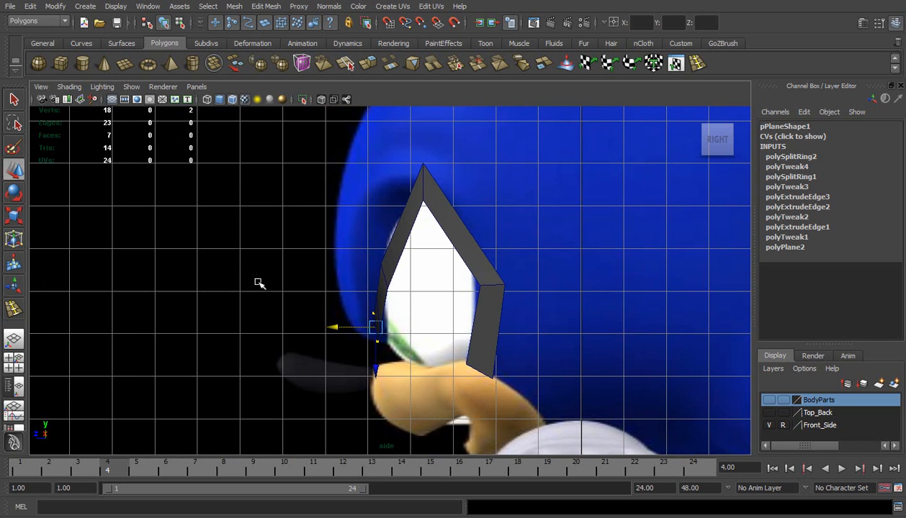
- Activate the Insert Edge Loop tool, return to the multi-view layout and turn on Wireframe on Shaded in the front view
{"action": "key", "text": "space"}
{"action": "left_click", "coordinate": [677, 62]}
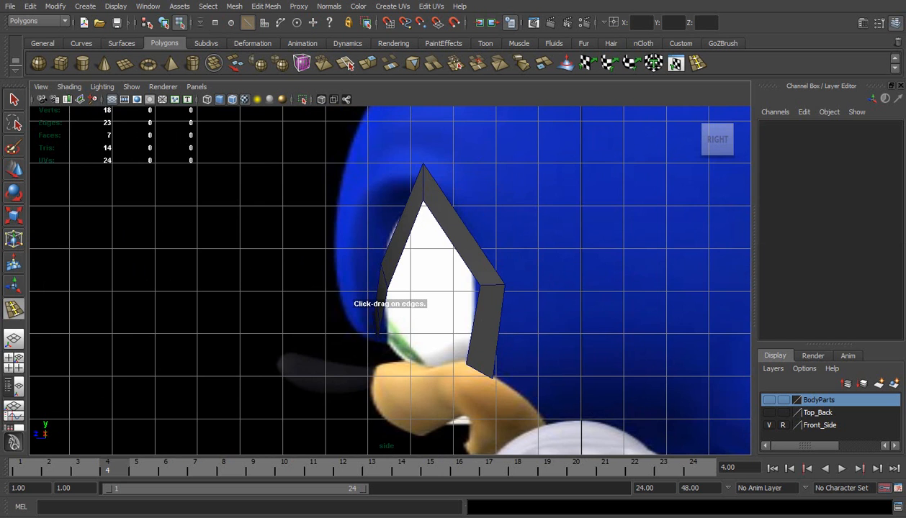
{"action": "left_click", "coordinate": [13, 358]}
{"action": "left_click", "coordinate": [84, 133]}
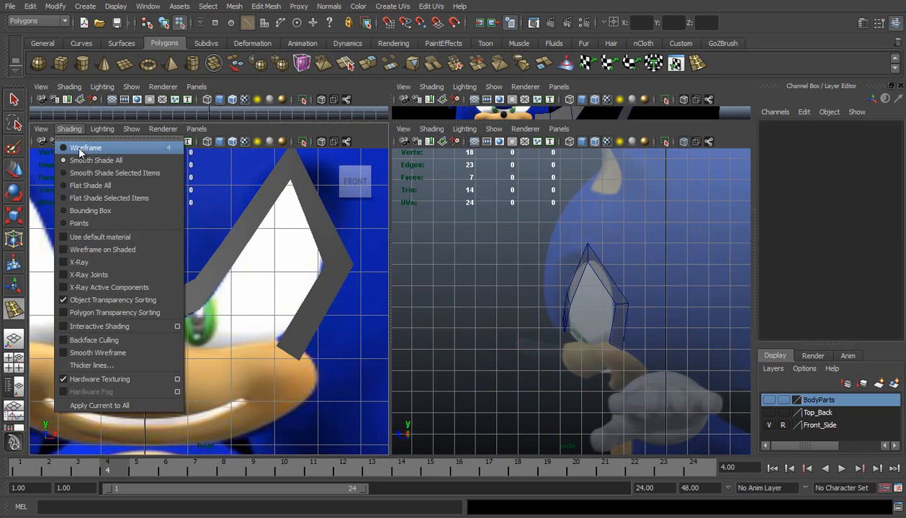
{"action": "left_click", "coordinate": [95, 243]}
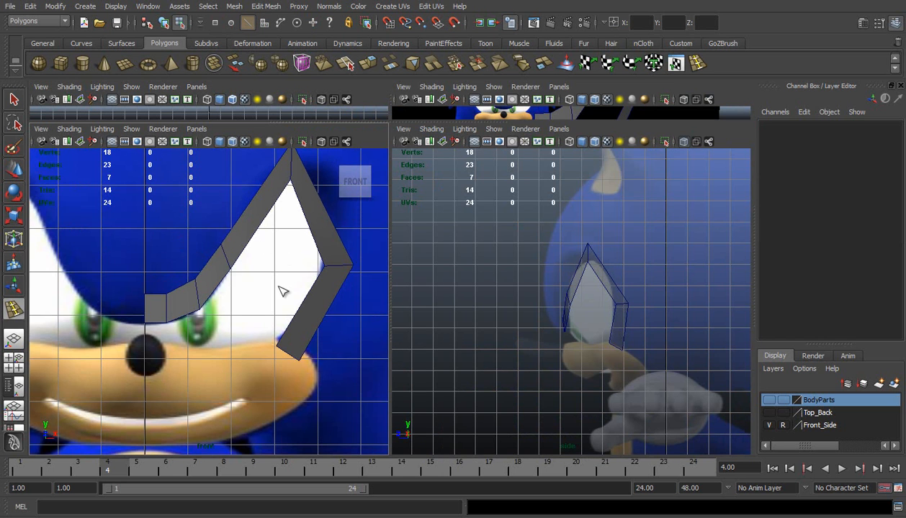
{"action": "scroll", "coordinate": [277, 286], "scroll_direction": "up", "scroll_amount": 1}
{"action": "scroll", "coordinate": [277, 286], "scroll_direction": "down", "scroll_amount": 1}
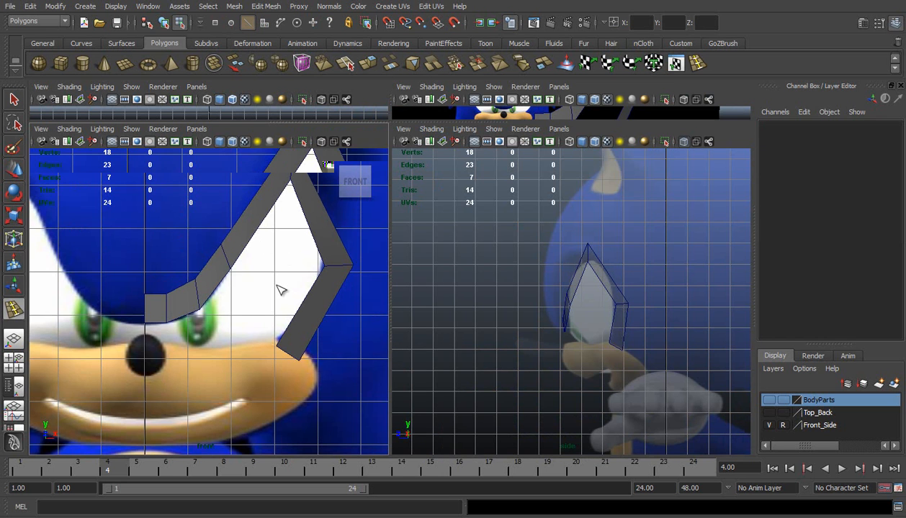